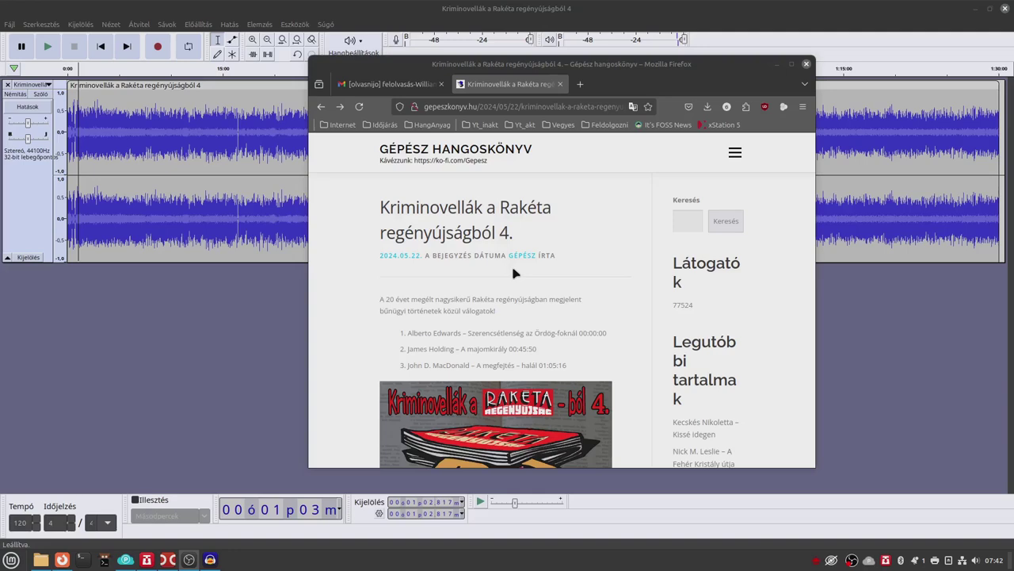
Switch from the browser to Audacity and delete about the first 25 seconds of the track, up to the first pause
left_click(777, 64)
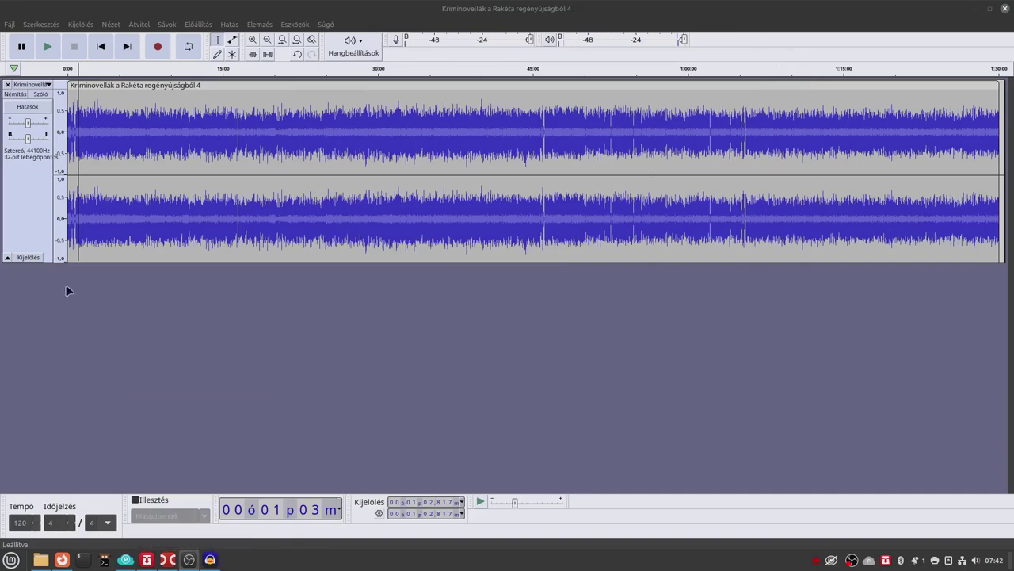
left_click(203, 96)
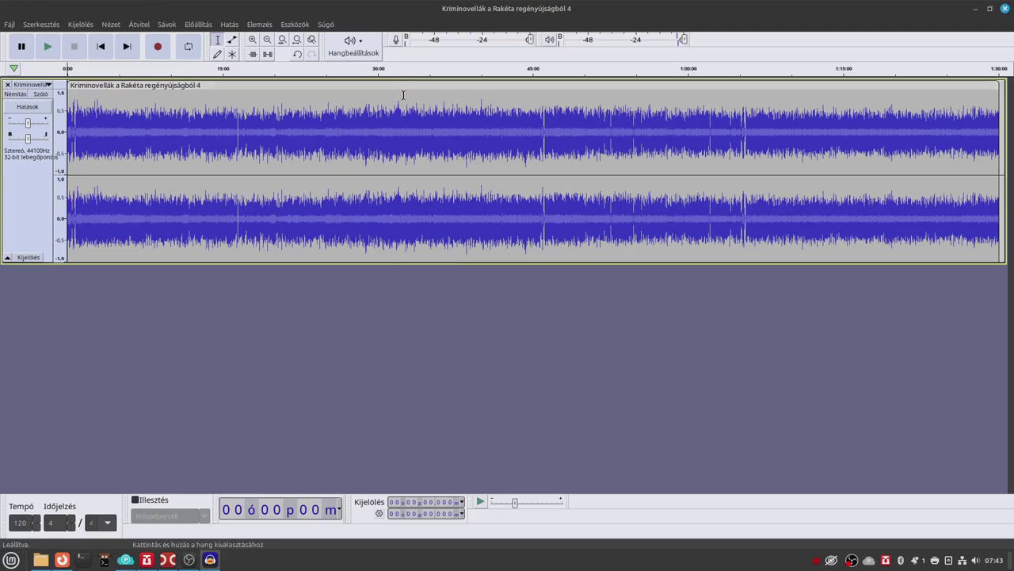
left_click(275, 117)
key("Home")
scroll(200, 146, "down", 1)
scroll(200, 153, "up", 2)
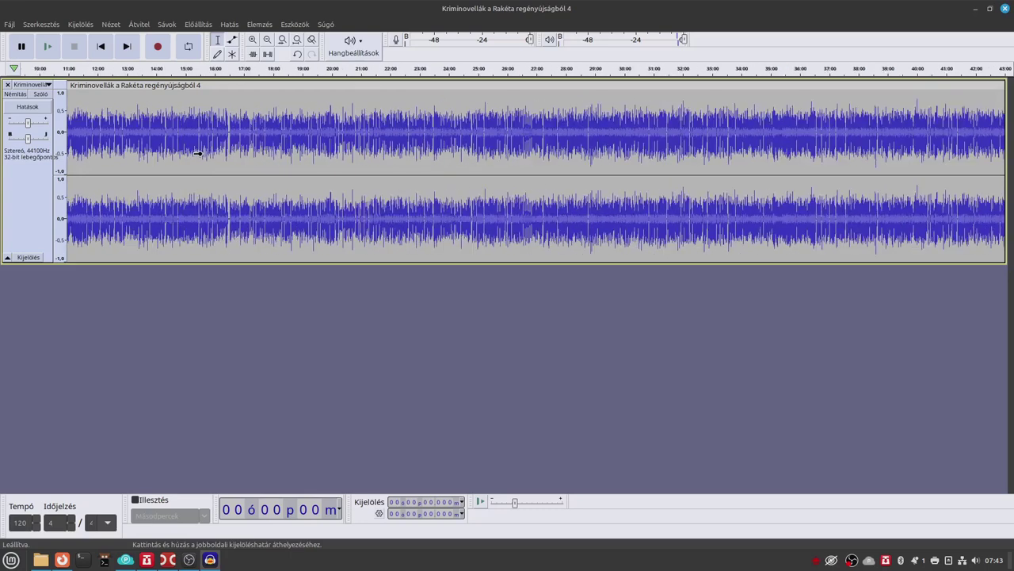
scroll(209, 96, "up", 1)
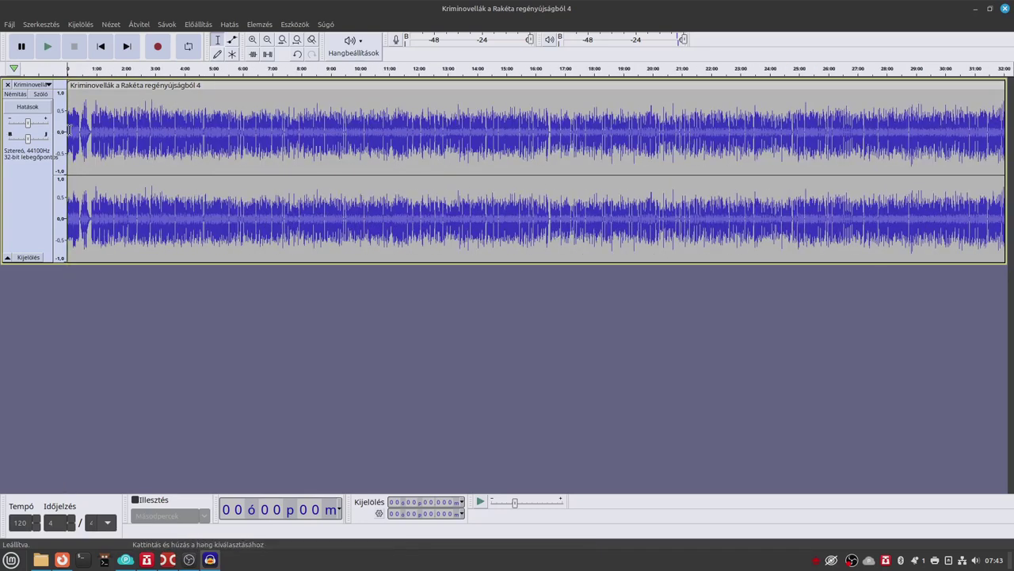
scroll(68, 130, "up", 1)
scroll(68, 131, "up", 4)
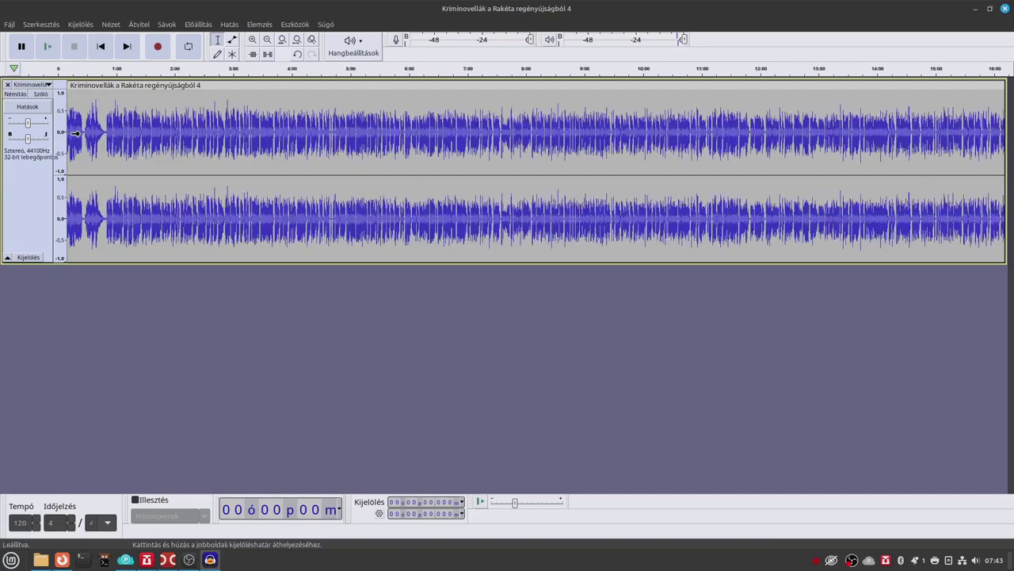
scroll(74, 132, "up", 1)
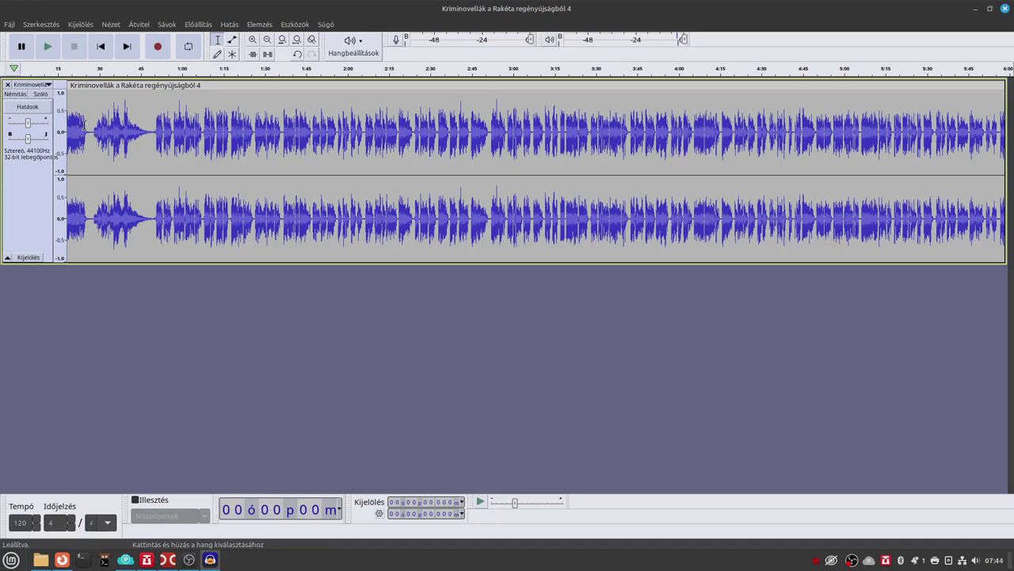
left_click_drag(88, 127, 2, 115)
key("Delete")
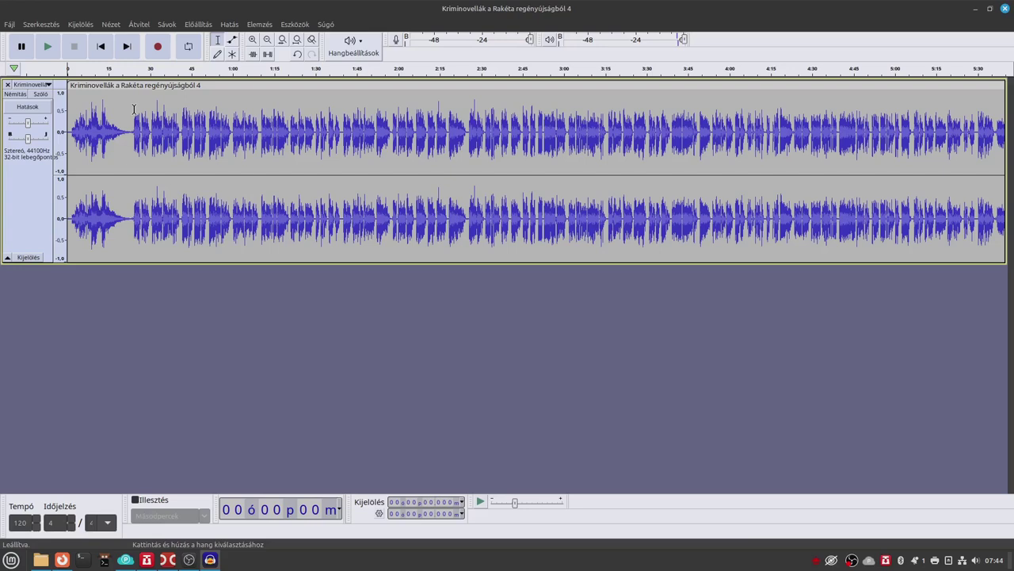
Play the trimmed track from its beginning to check the new start
left_click(76, 127)
key("space")
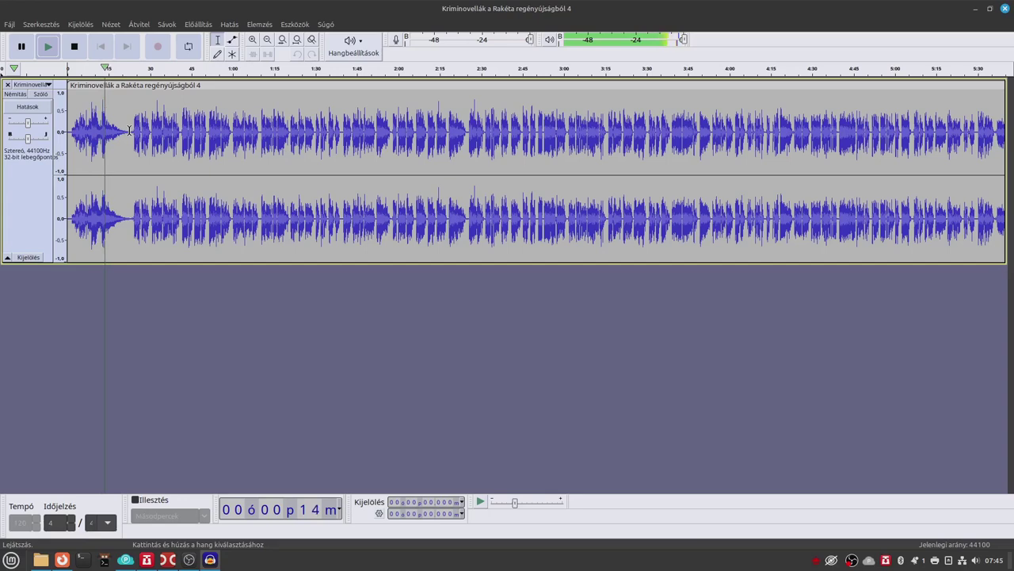
key("space")
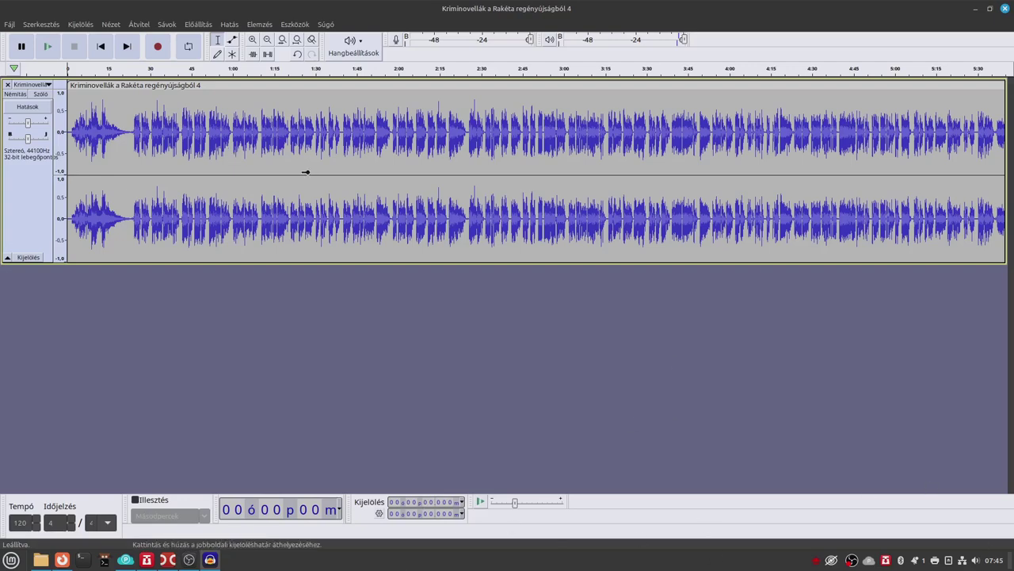
Locate and listen to the second story's lead-in, and add an unnamed label in the pause before it at about 45:20
scroll(304, 173, "down", 3)
scroll(300, 175, "down", 4)
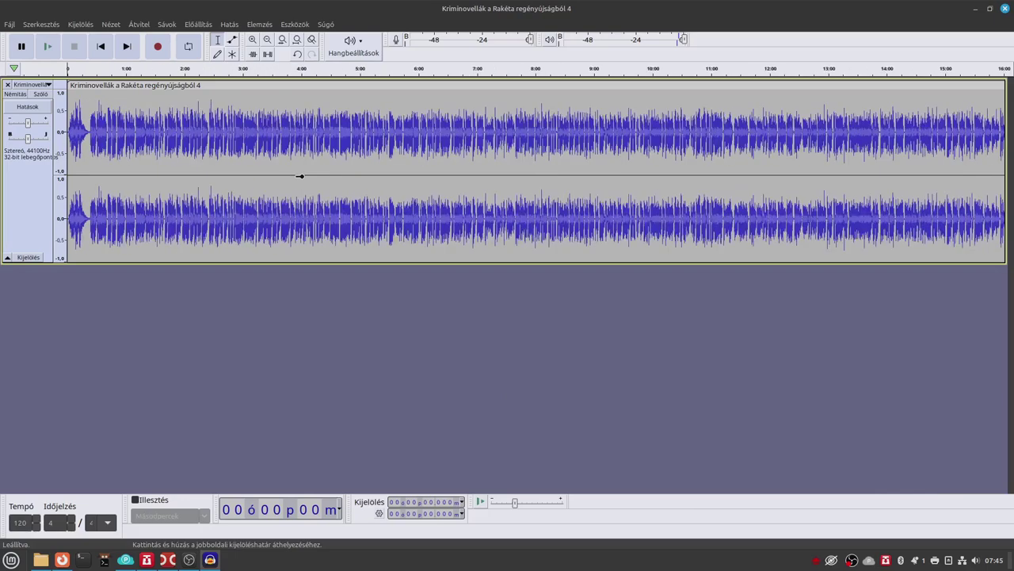
scroll(296, 173, "down", 3)
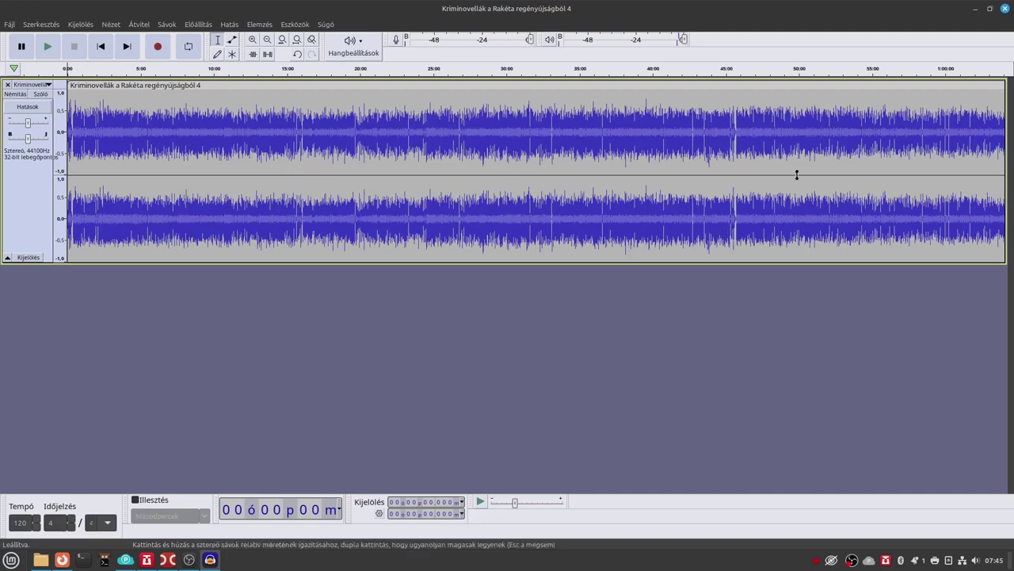
scroll(466, 135, "down", 1)
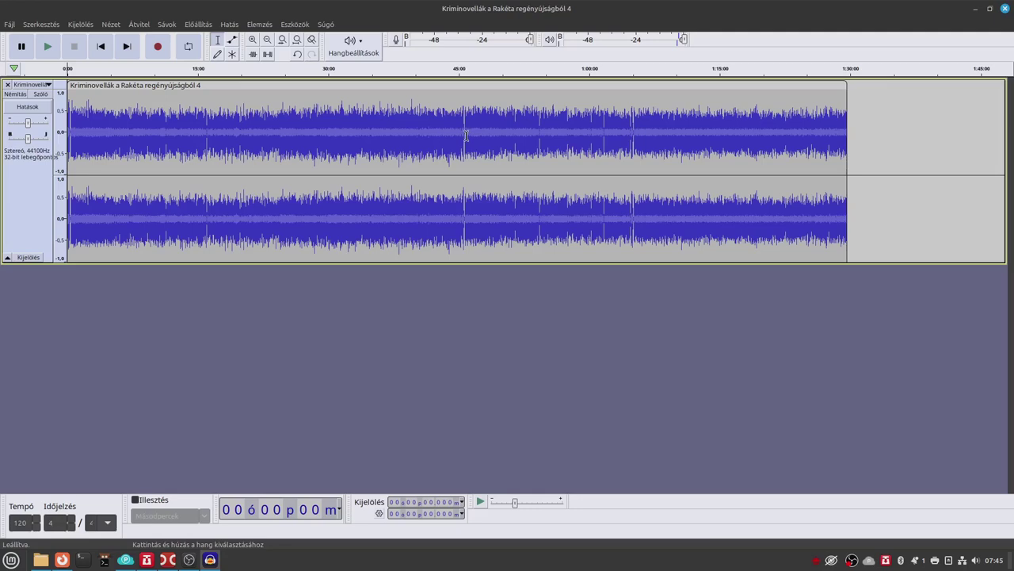
left_click(464, 135)
scroll(457, 135, "up", 4)
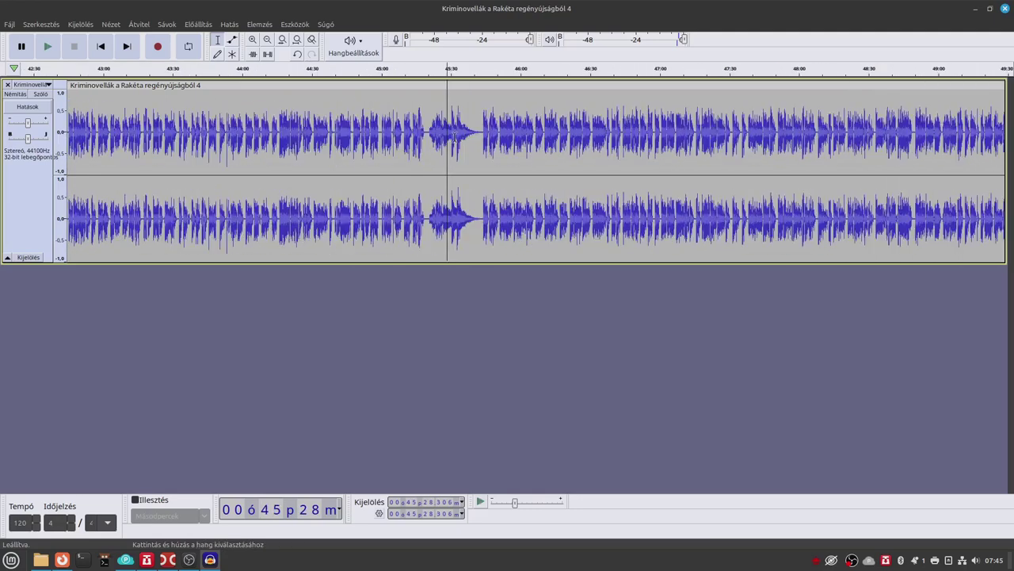
left_click(426, 135)
key("space")
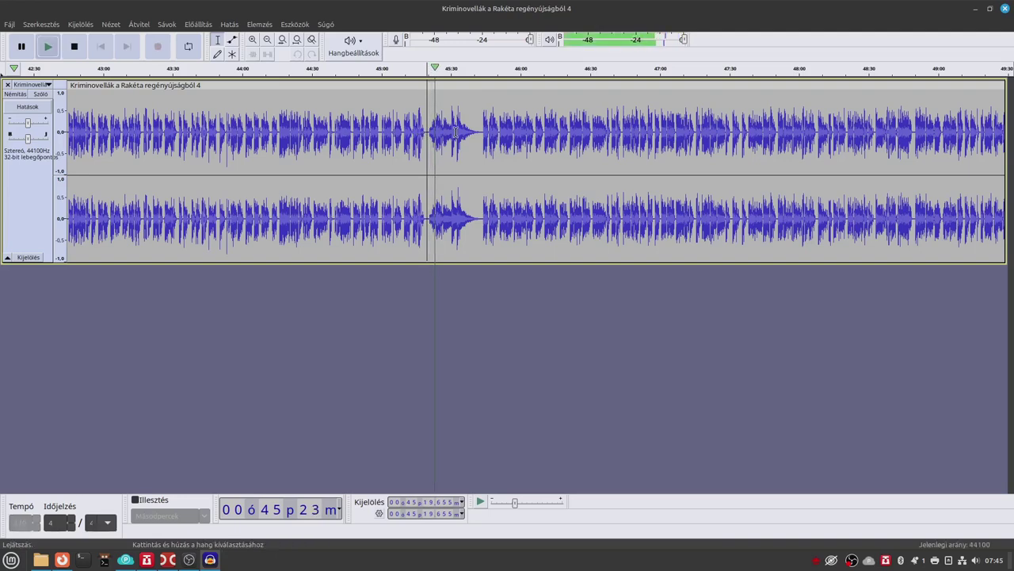
key("space")
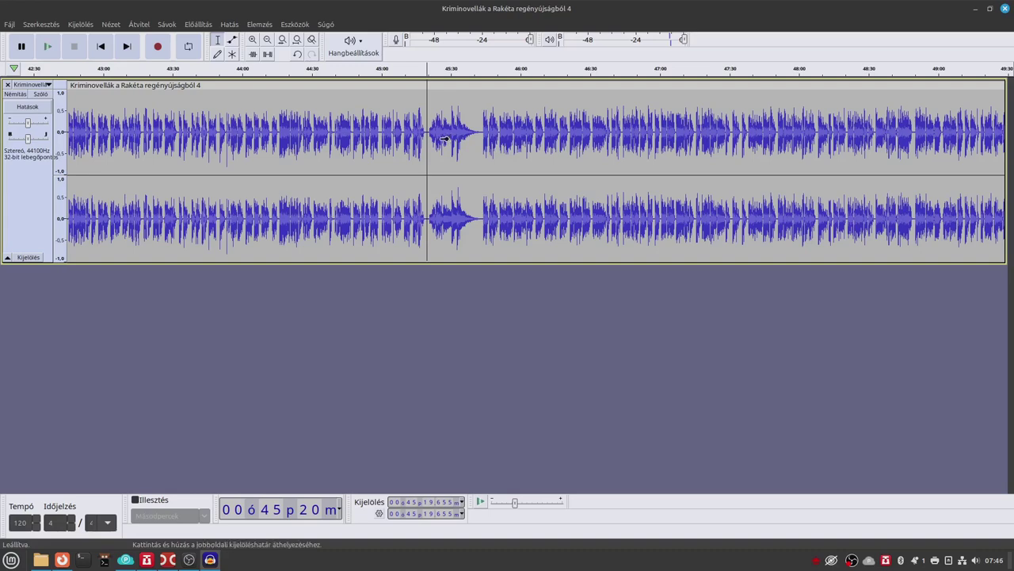
key("ctrl+b")
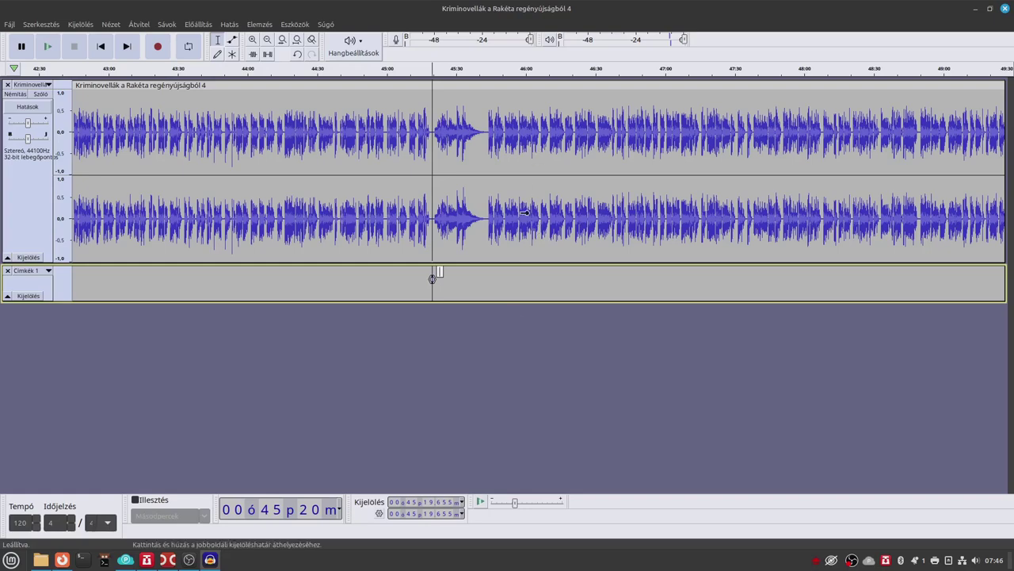
Add another unnamed label in the pause before the third story's lead-in, at about 1:04:45
scroll(515, 200, "down", 1)
scroll(515, 200, "down", 5)
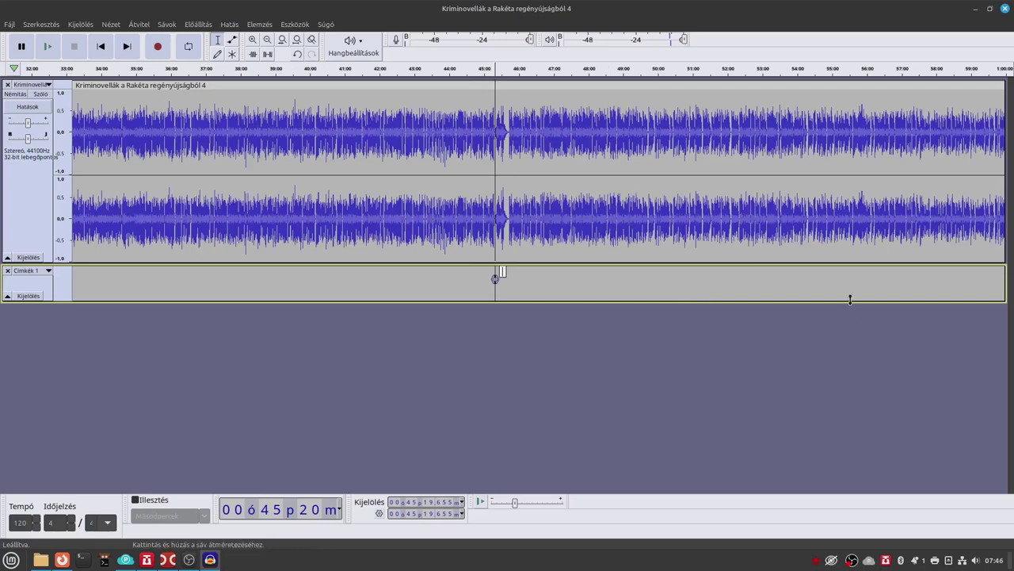
scroll(736, 258, "down", 1)
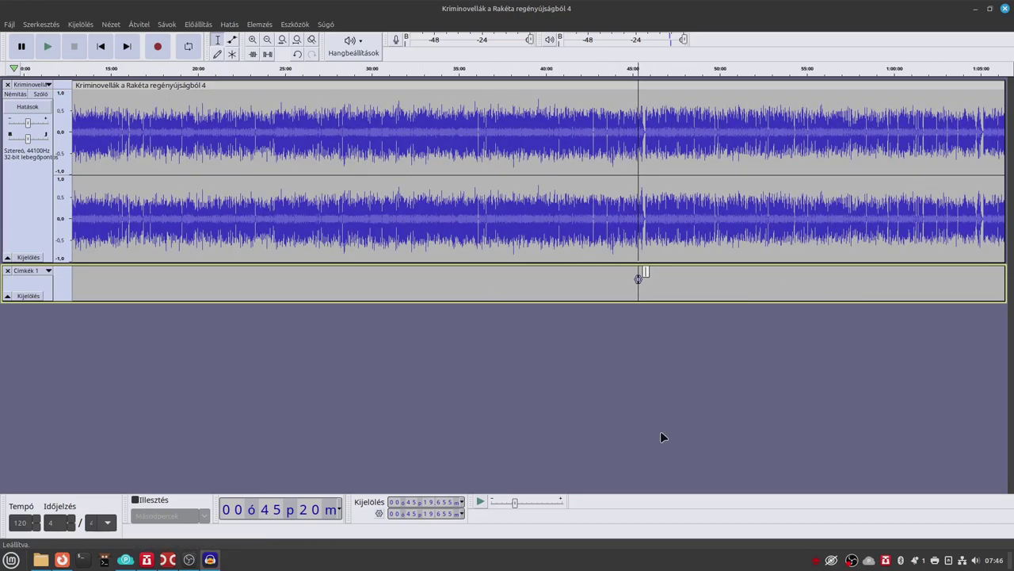
key("ctrl+f")
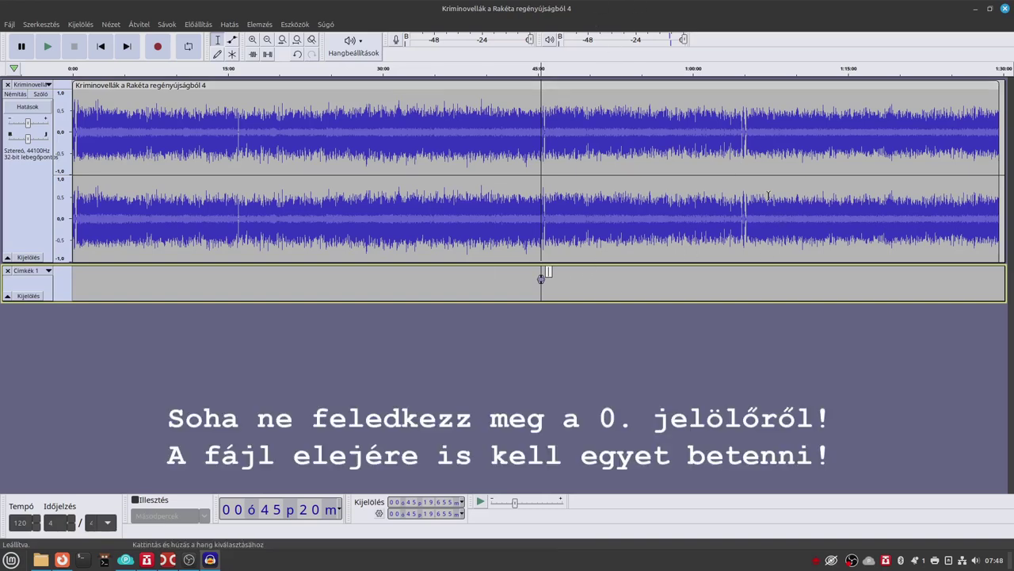
left_click(742, 131)
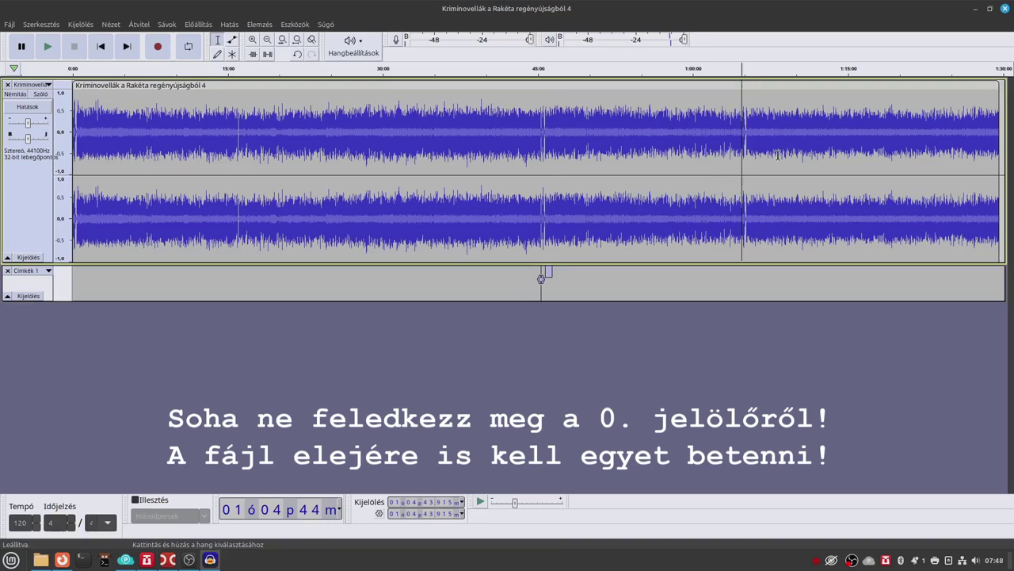
scroll(772, 153, "up", 5)
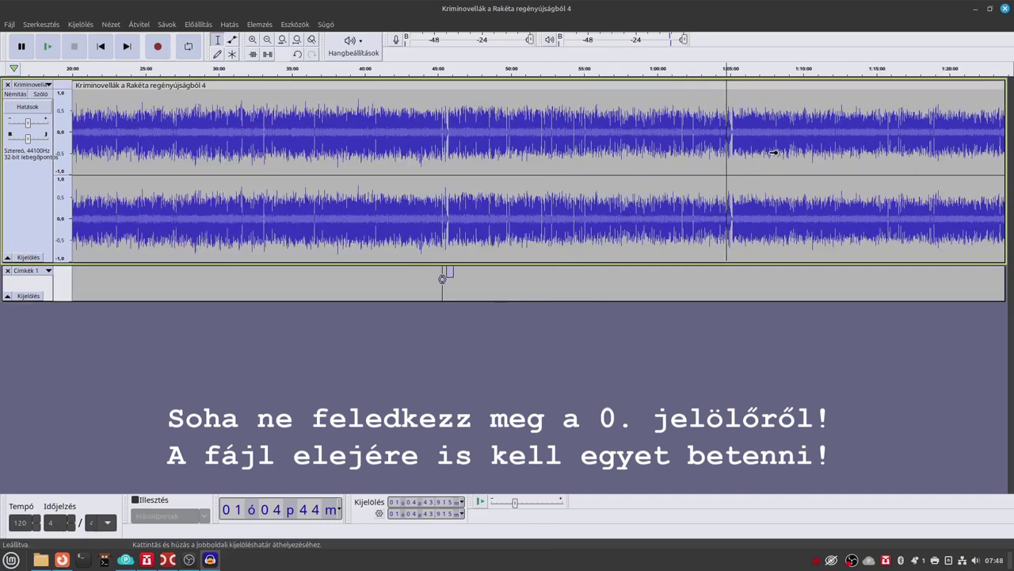
scroll(637, 139, "up", 3)
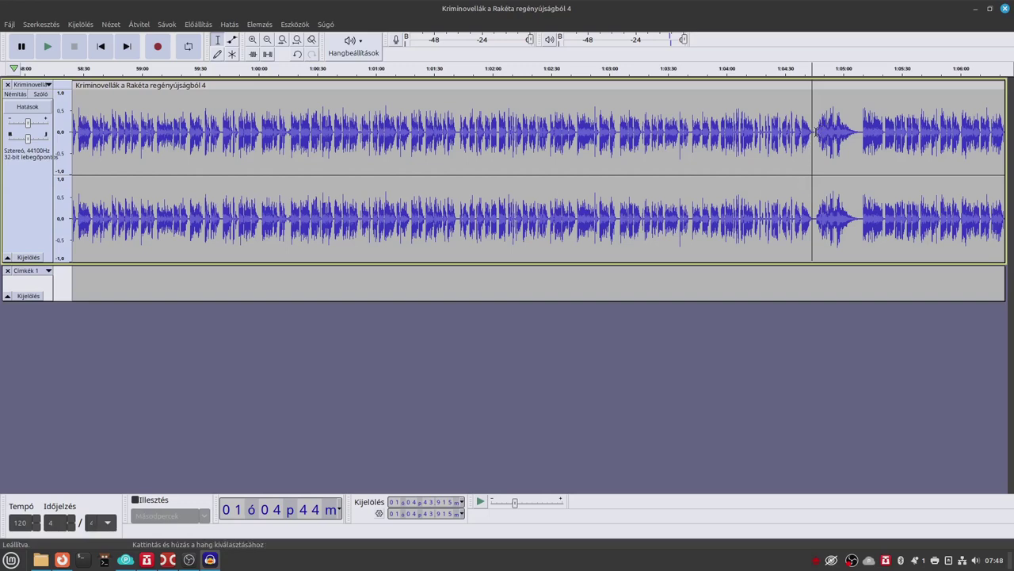
left_click(815, 131)
left_click(816, 130)
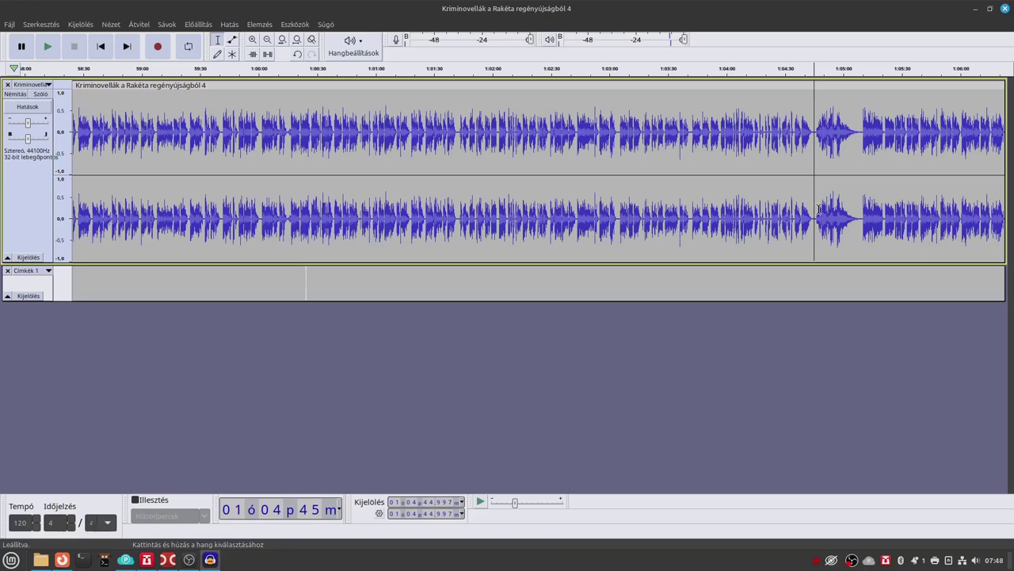
left_click(815, 277)
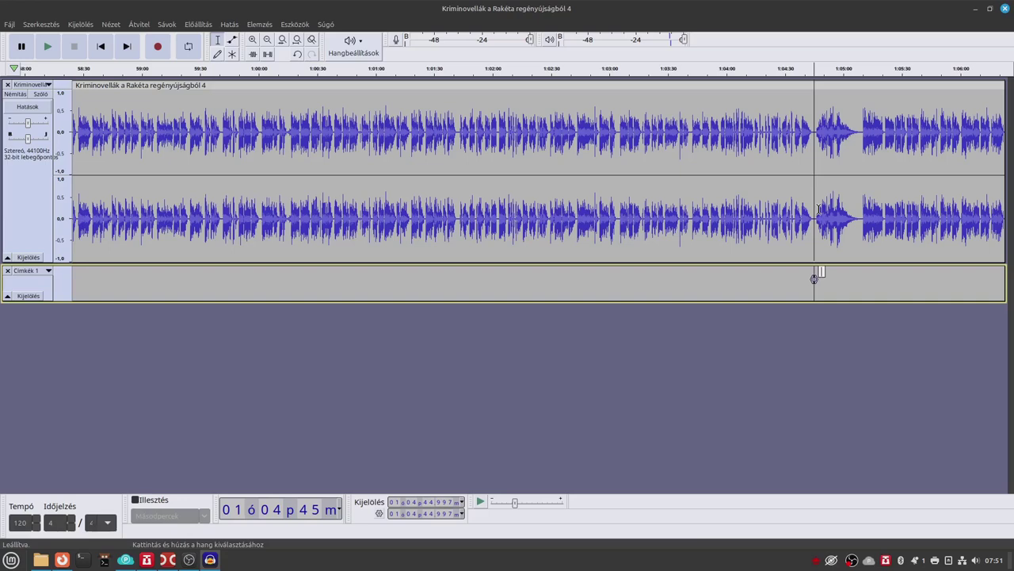
left_click(10, 25)
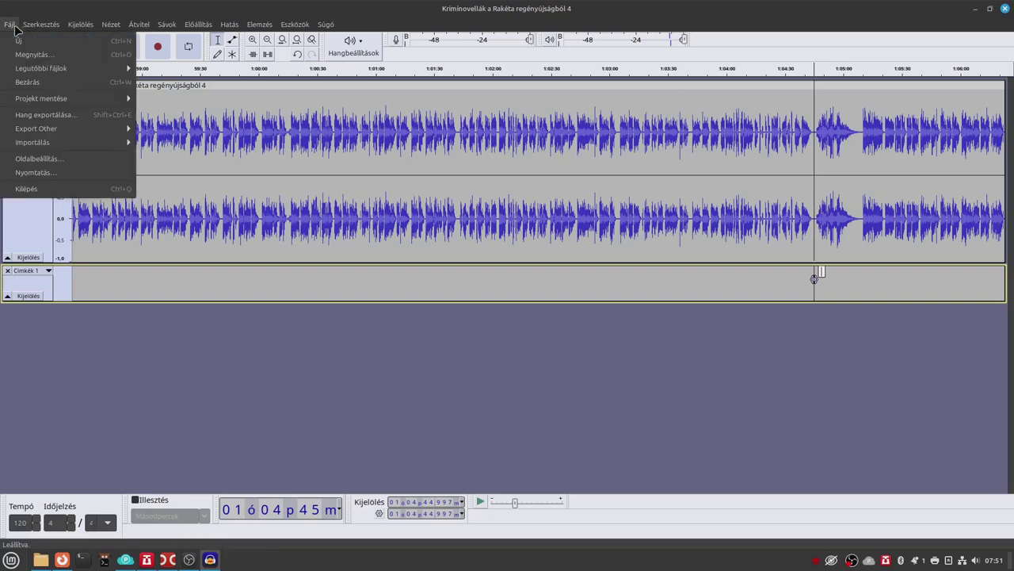
mouse_move(35, 101)
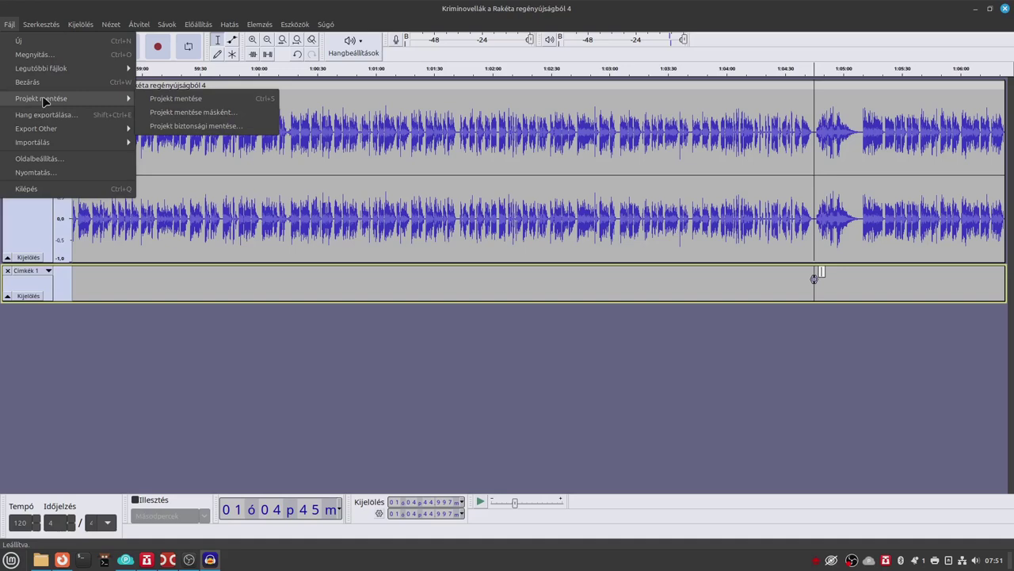
left_click(655, 446)
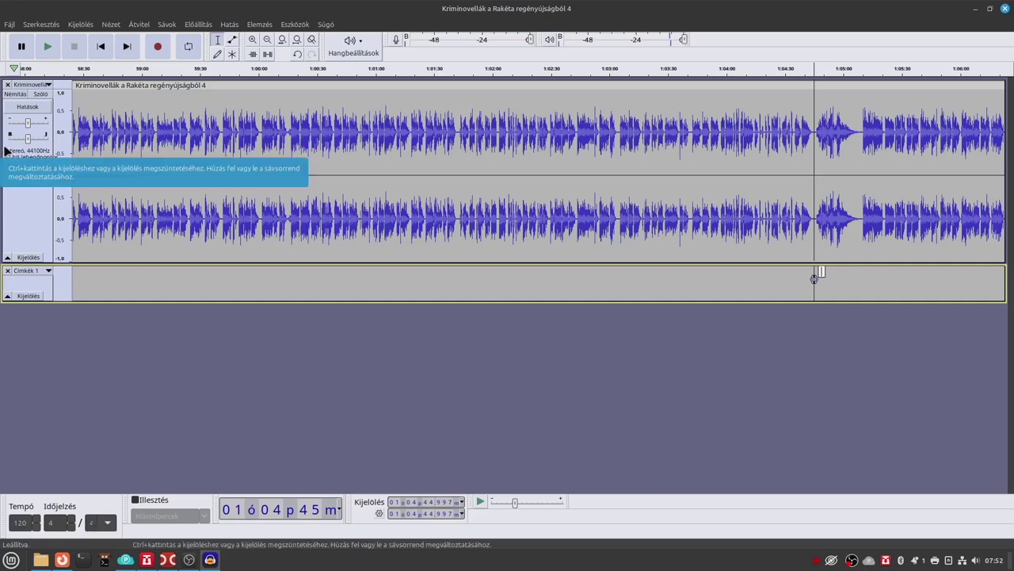
Open the audio export settings and make the prefix for the exported file names editable
left_click(9, 24)
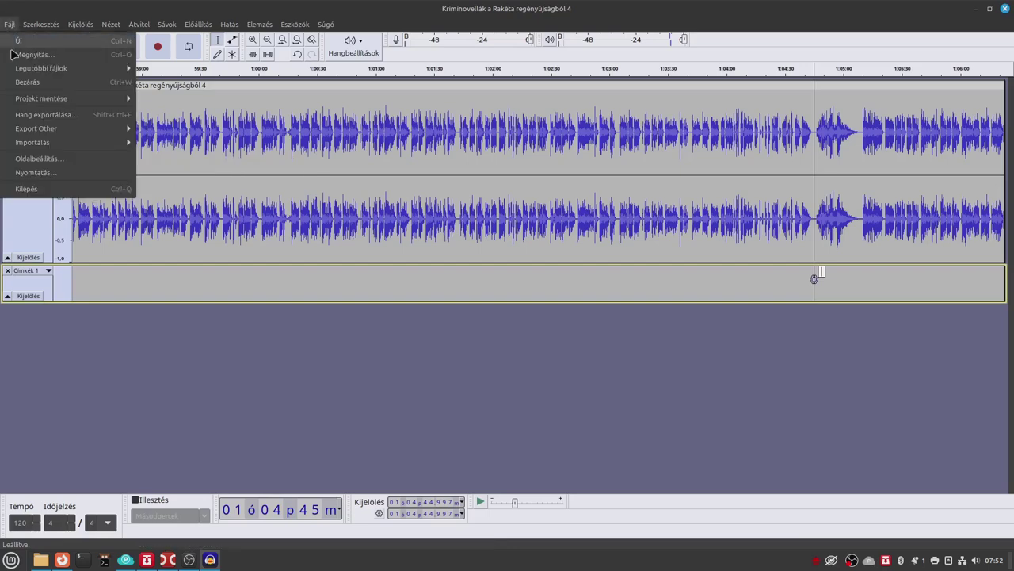
left_click(51, 117)
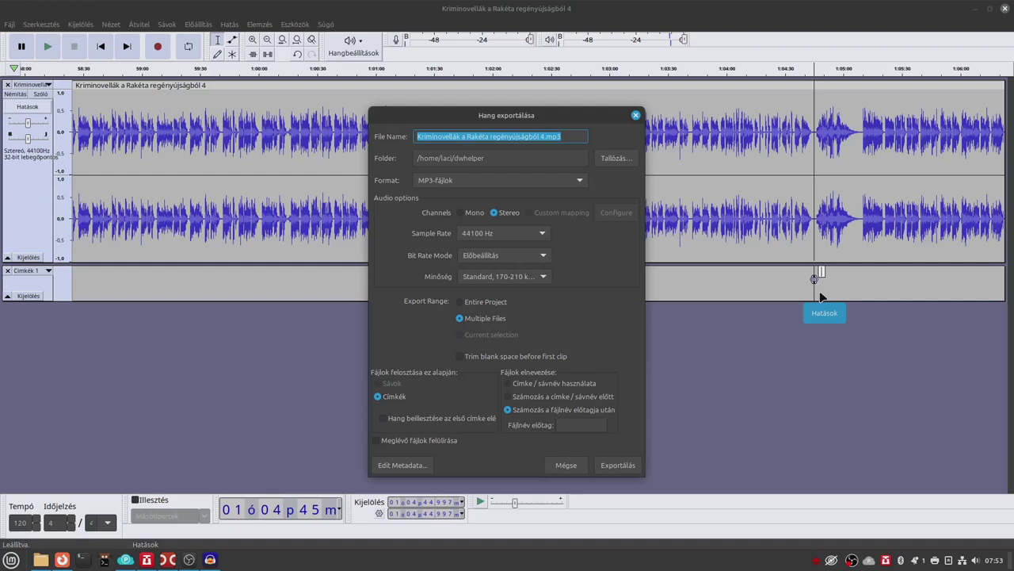
left_click(582, 428)
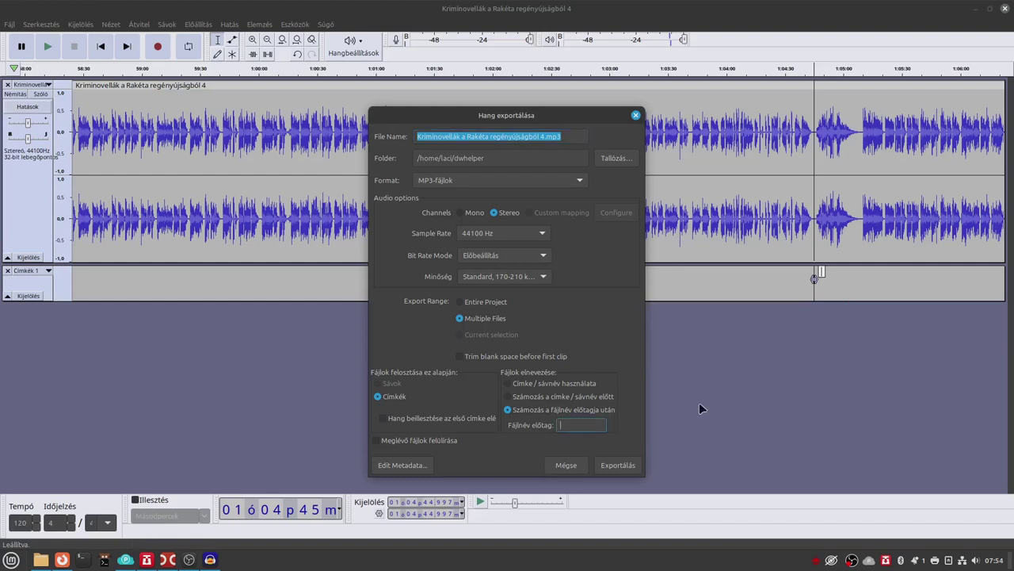
type("zeszt")
key("BackSpace")
key("BackSpace")
key("BackSpace")
key("BackSpace")
key("BackSpace")
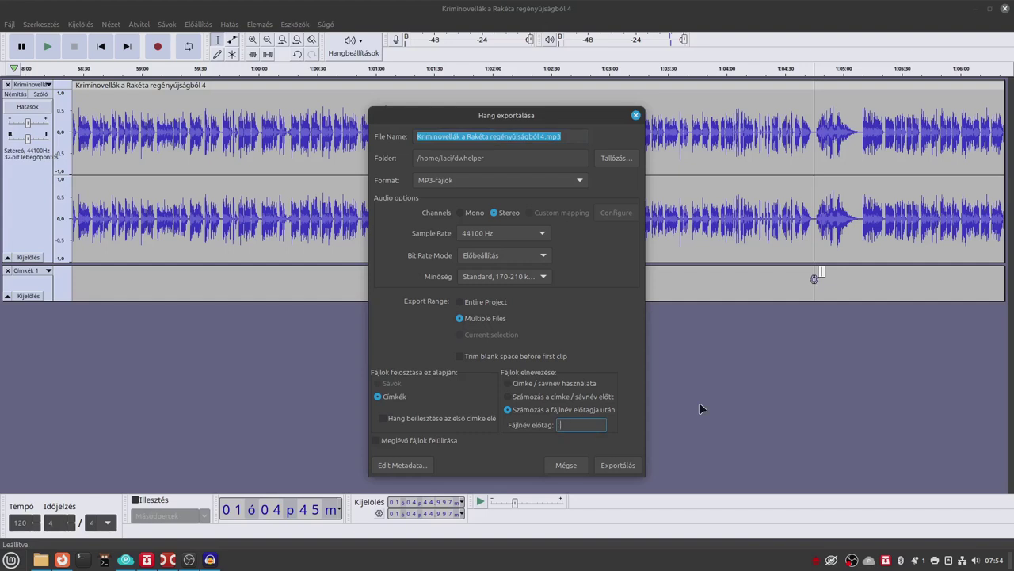